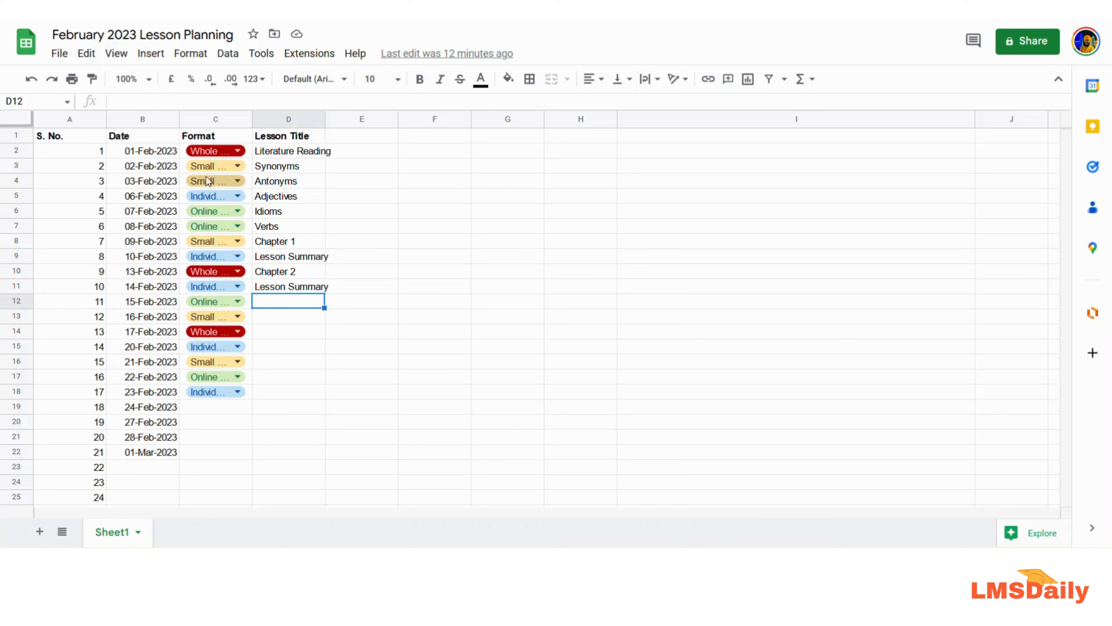
# - Select the Format column, then change the C13 chip to Online Lesson
pyautogui.click(198, 119)
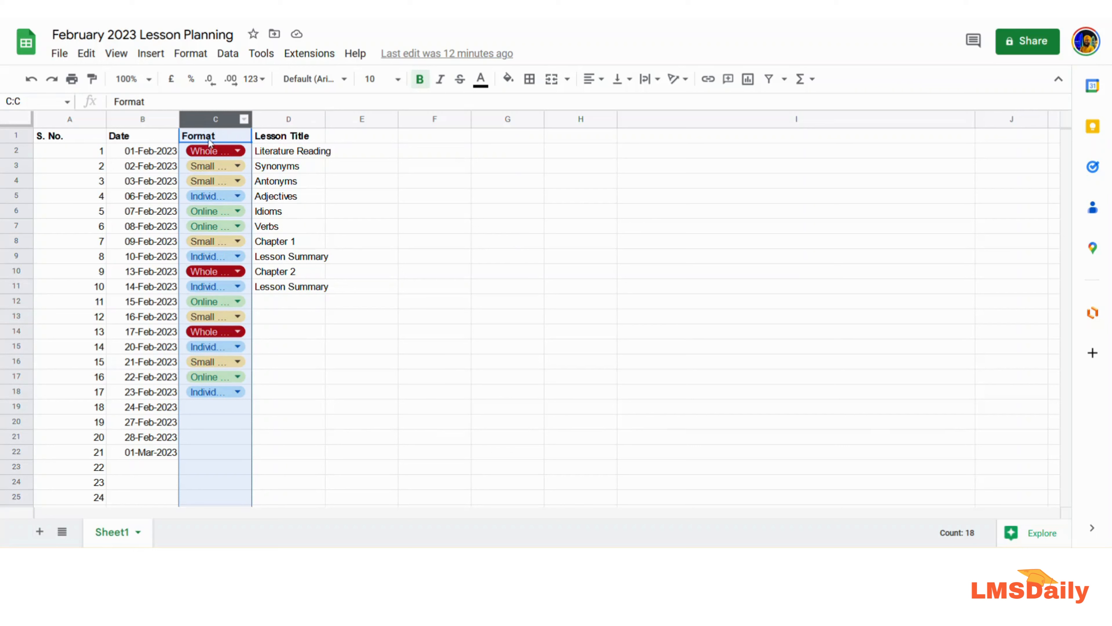
pyautogui.click(270, 335)
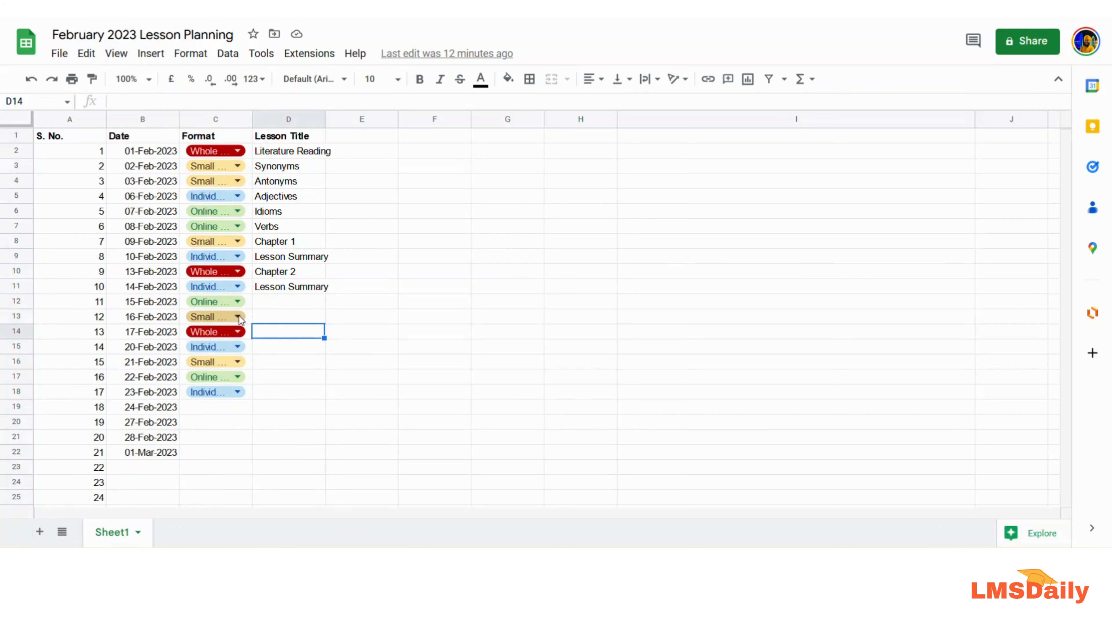
pyautogui.click(238, 317)
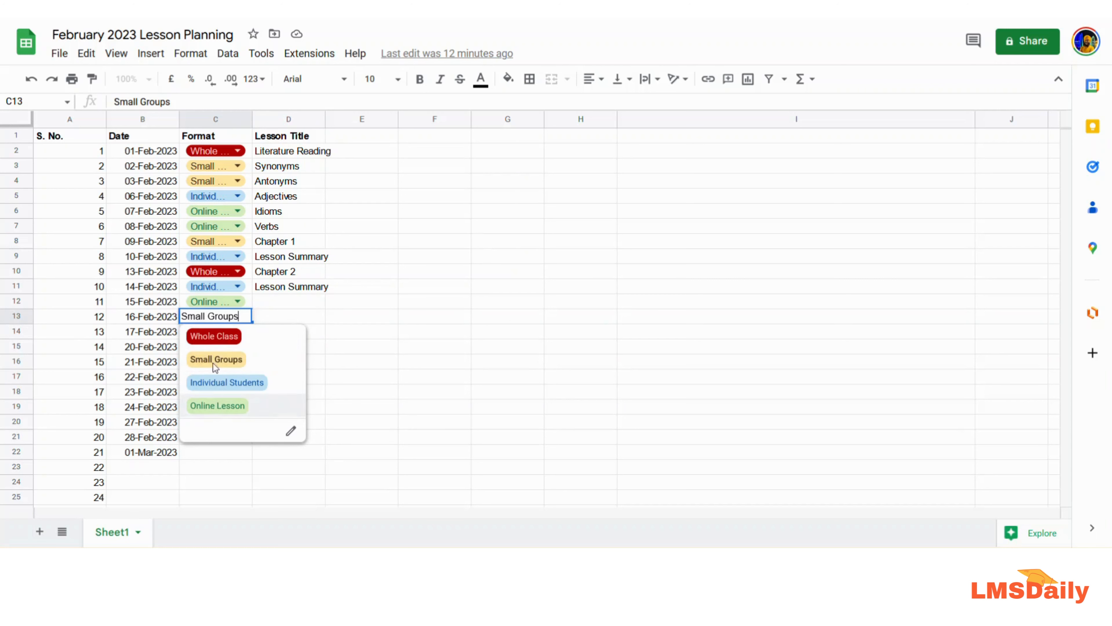
pyautogui.press('Return')
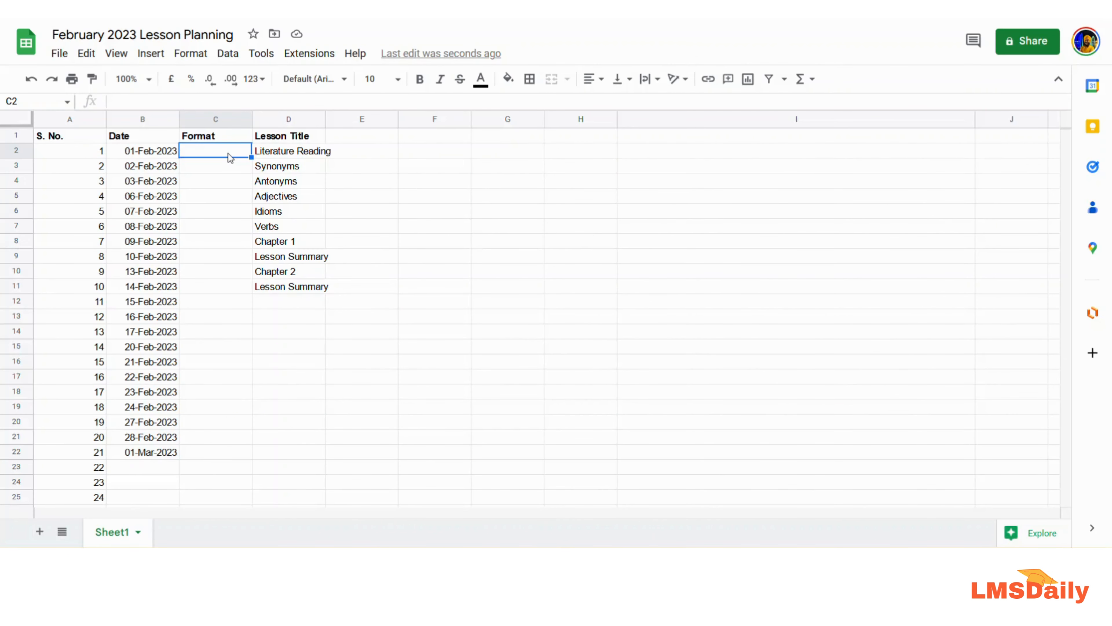
# - Insert a drop-down chip into cell C2 from the Insert menu
pyautogui.click(148, 54)
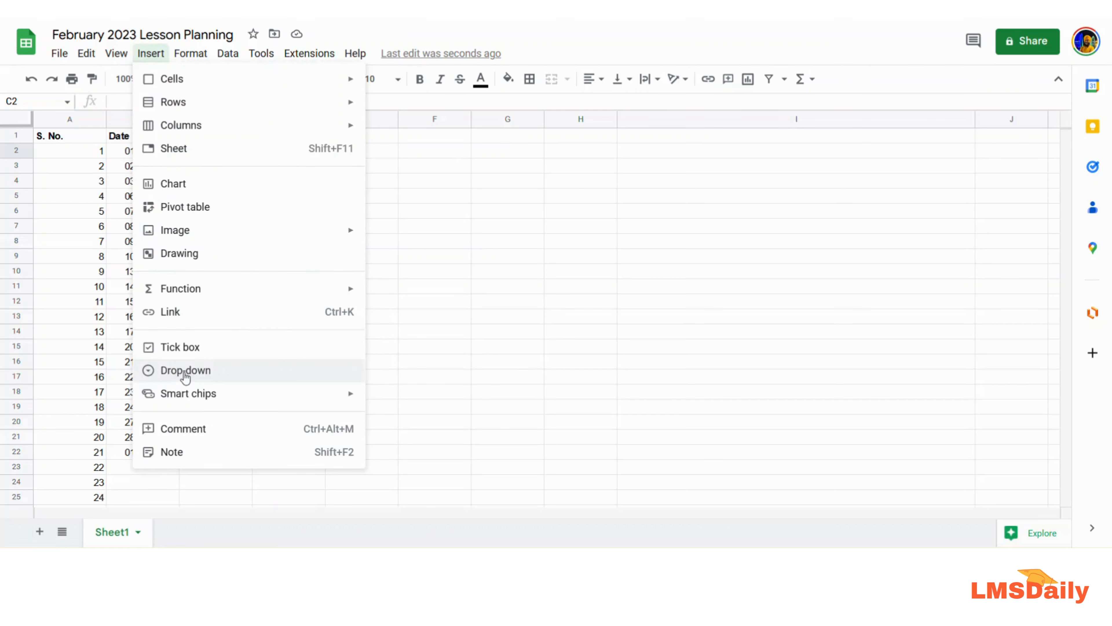
pyautogui.click(186, 376)
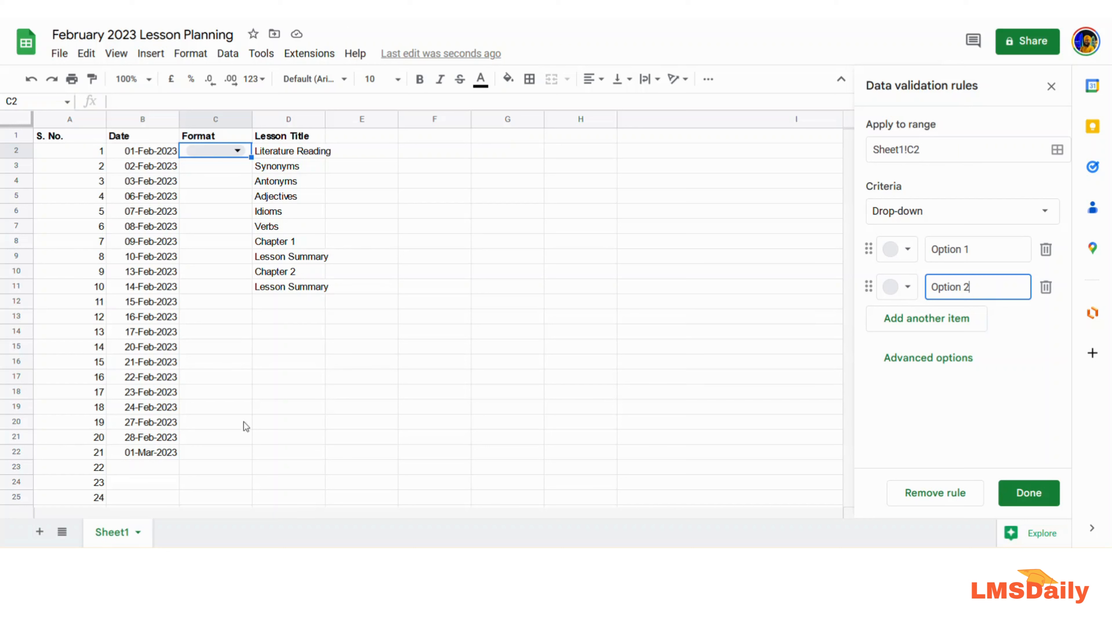
pyautogui.click(1041, 215)
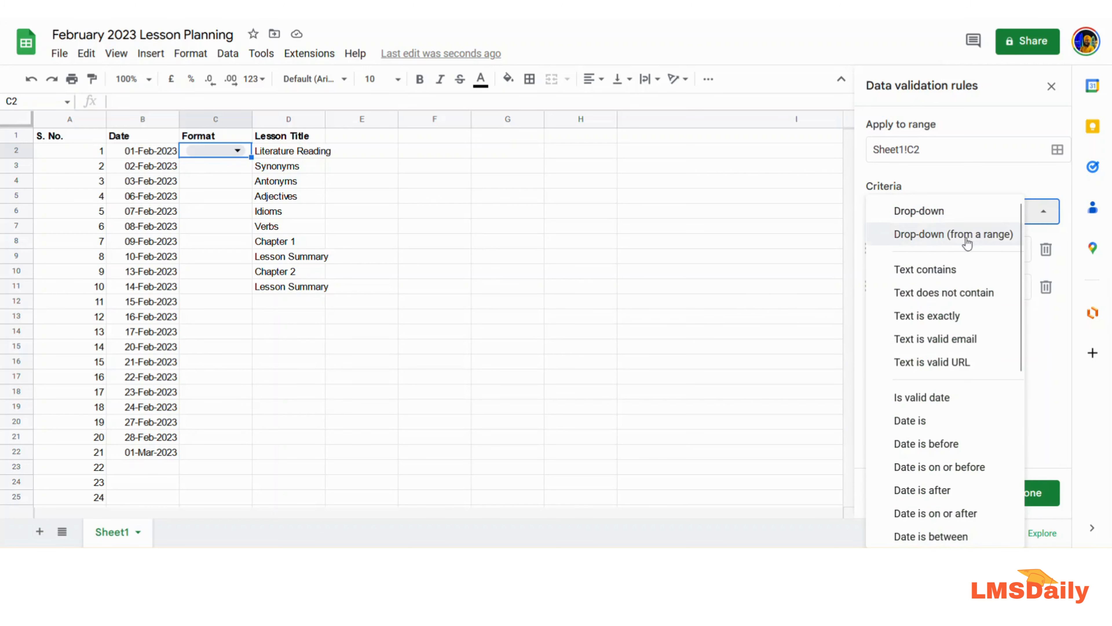
pyautogui.scroll(-5, 951, 403)
pyautogui.scroll(-1, 951, 411)
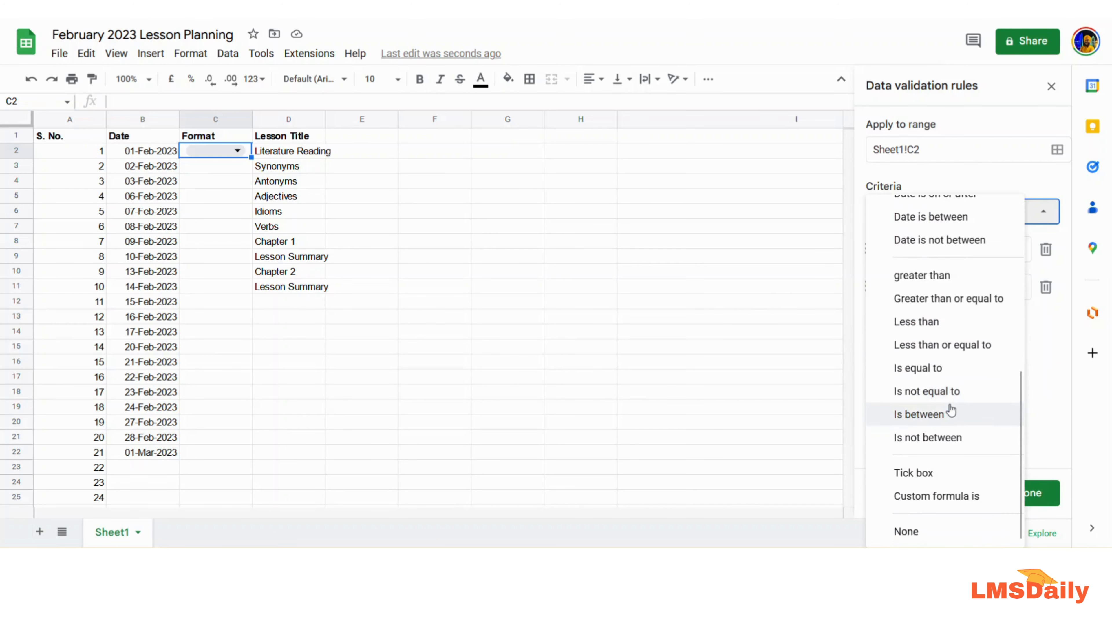
pyautogui.scroll(6, 955, 414)
pyautogui.scroll(1, 959, 419)
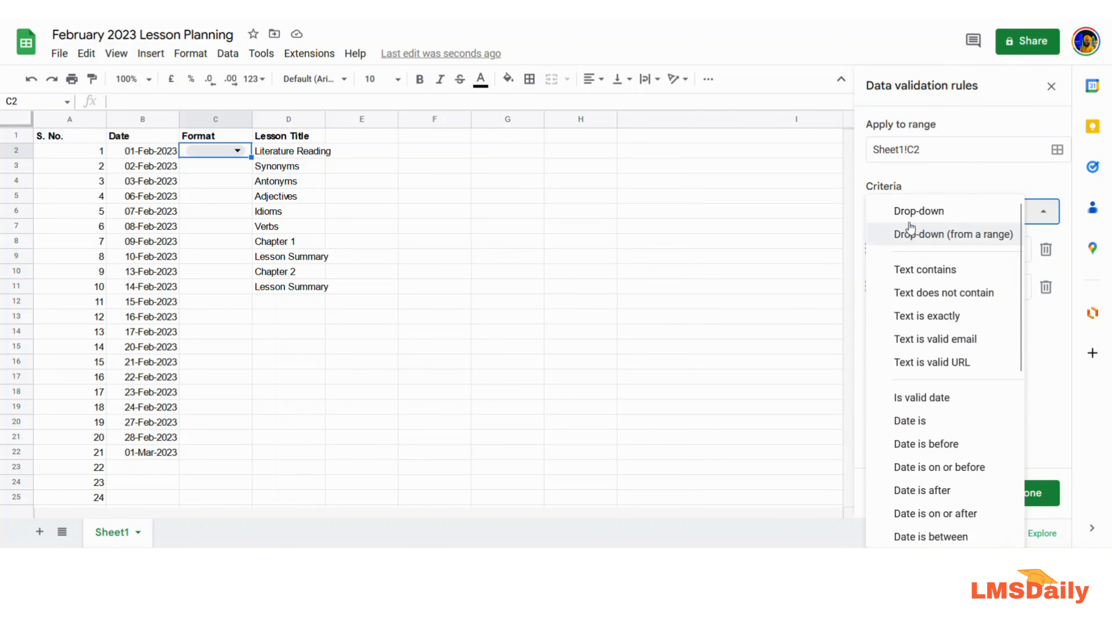
pyautogui.click(916, 213)
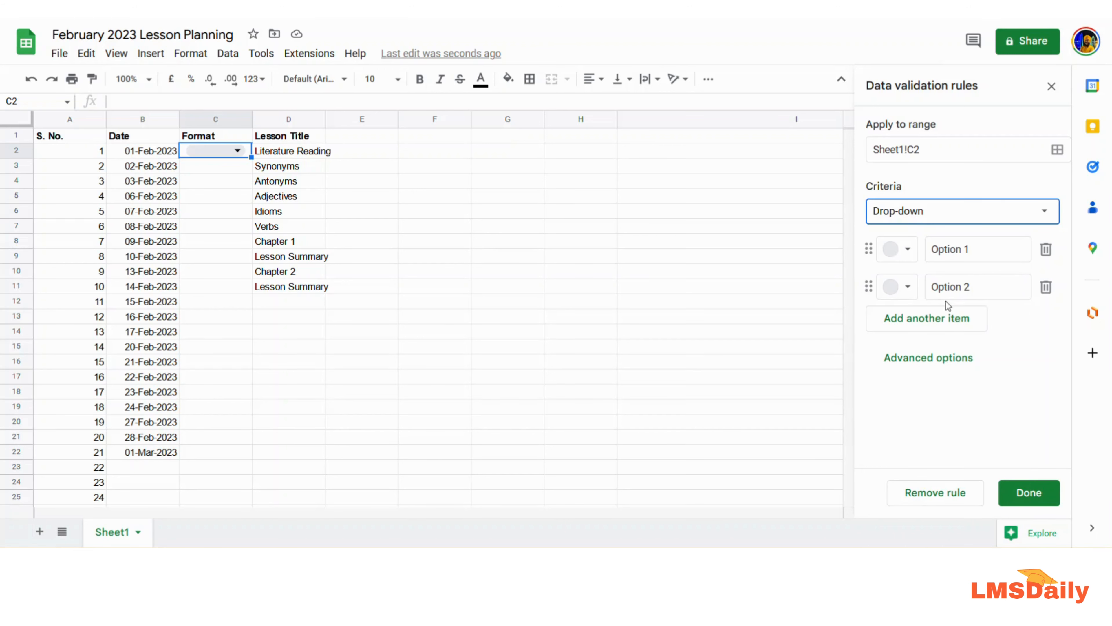
# - Rename the options to Individual User and Whole Group, and add Small Group as a third item
pyautogui.click(962, 251)
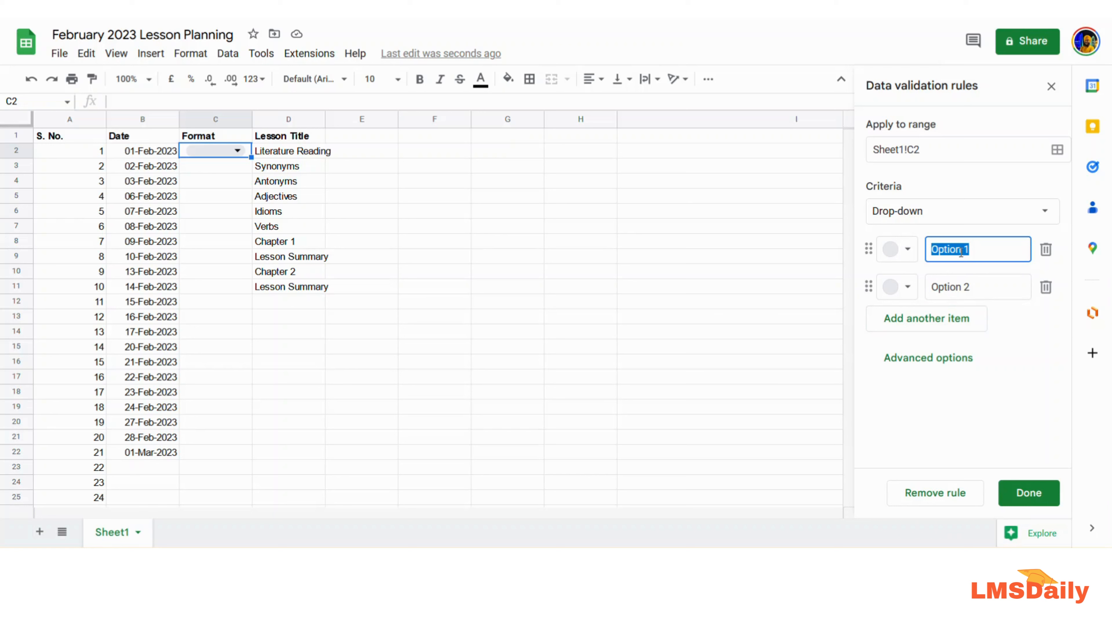
pyautogui.write('Individual User')
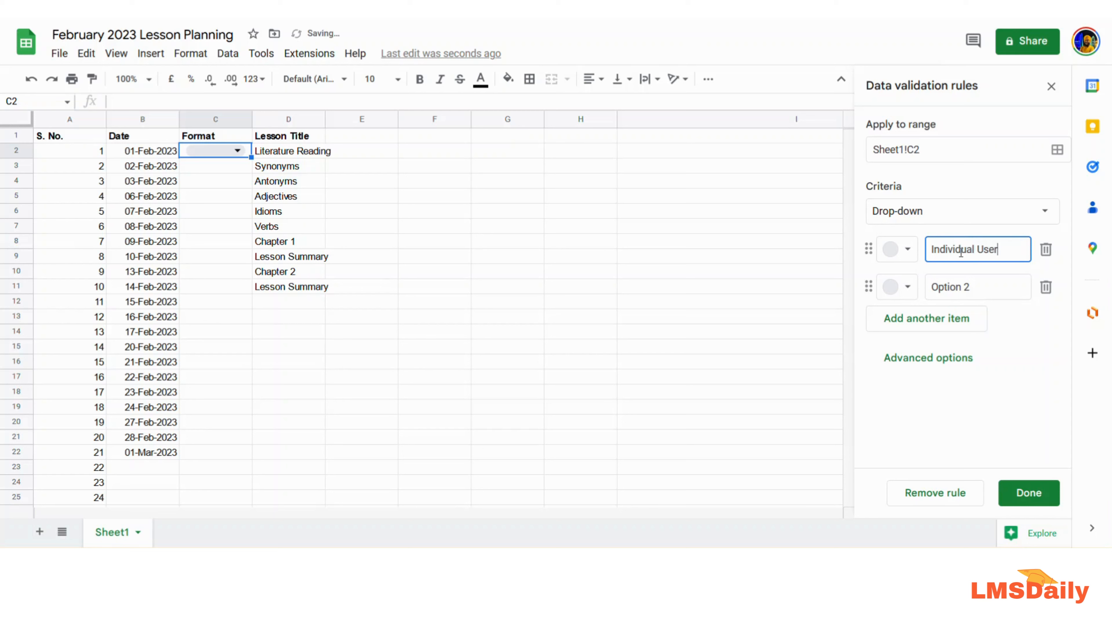
pyautogui.tripleClick(963, 284)
pyautogui.write('W')
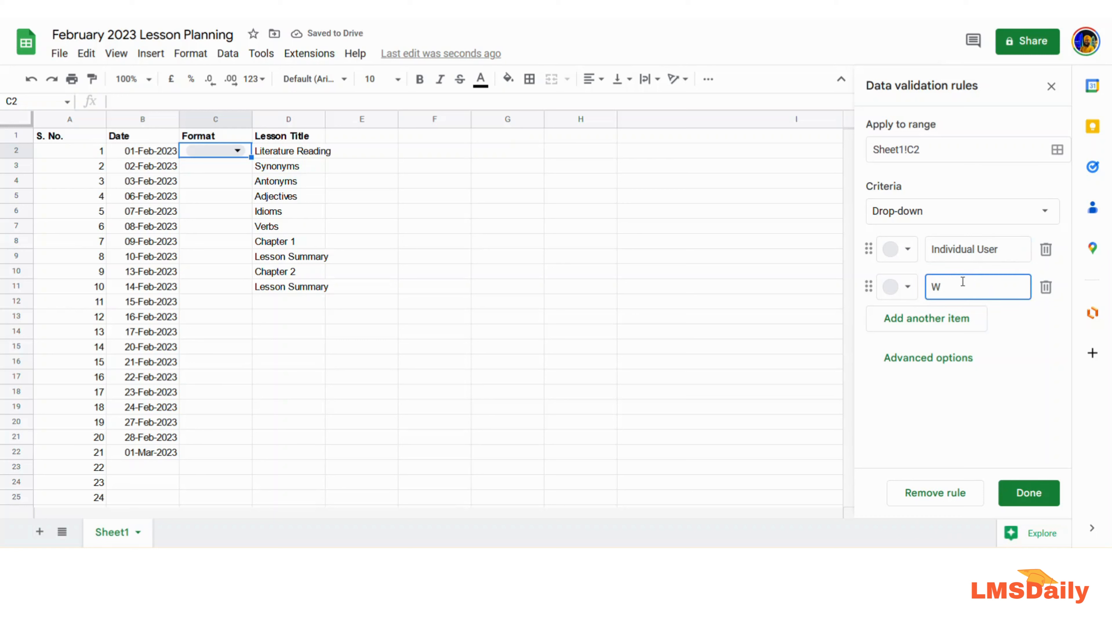
pyautogui.write('hole Group')
pyautogui.click(966, 316)
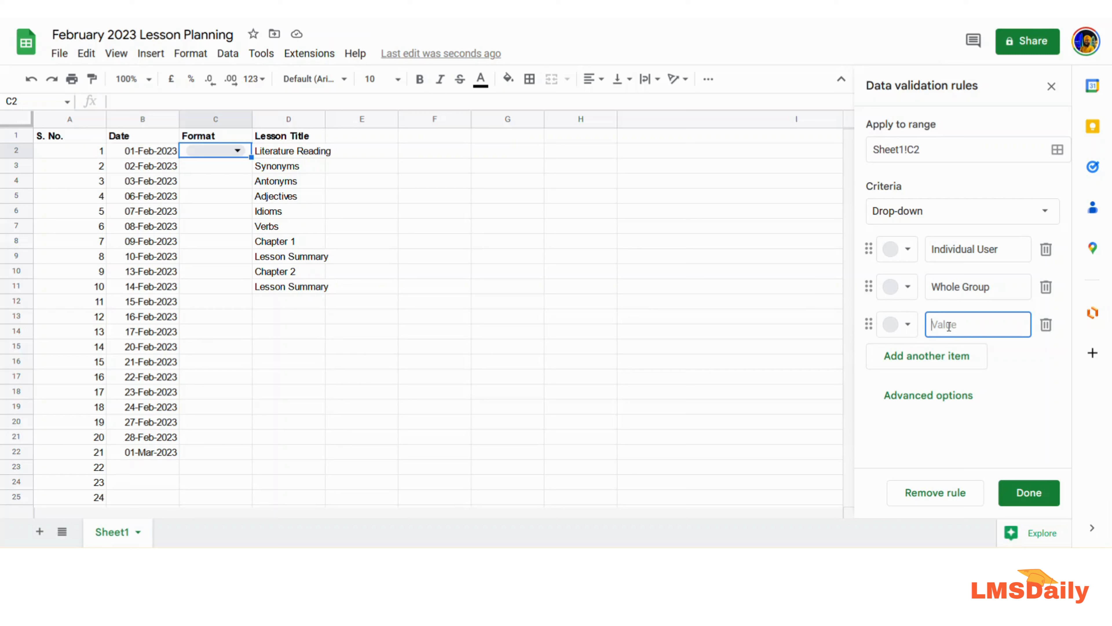
pyautogui.write('Small Group')
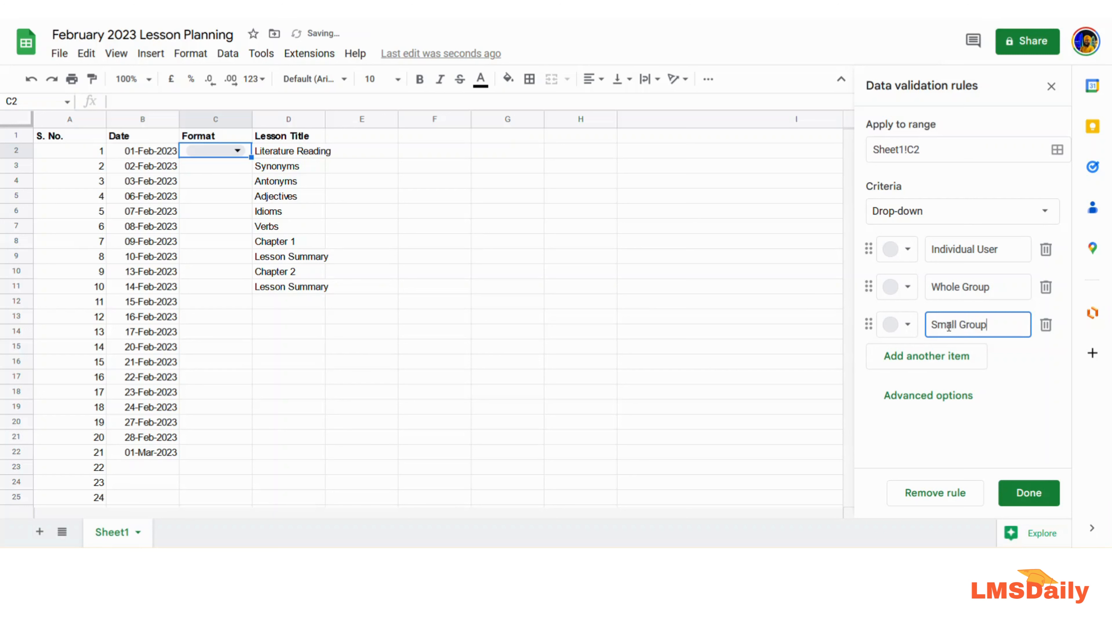
# - Give Individual User a yellow chip, Whole Group dark teal and Small Group dark brown
pyautogui.click(904, 251)
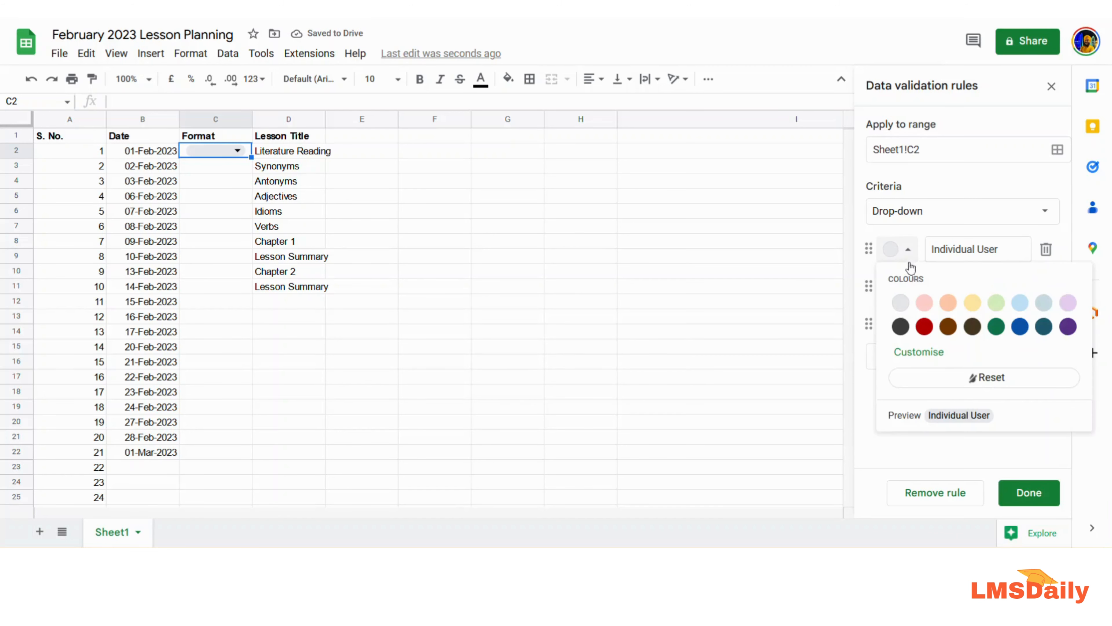
pyautogui.click(973, 302)
pyautogui.click(905, 289)
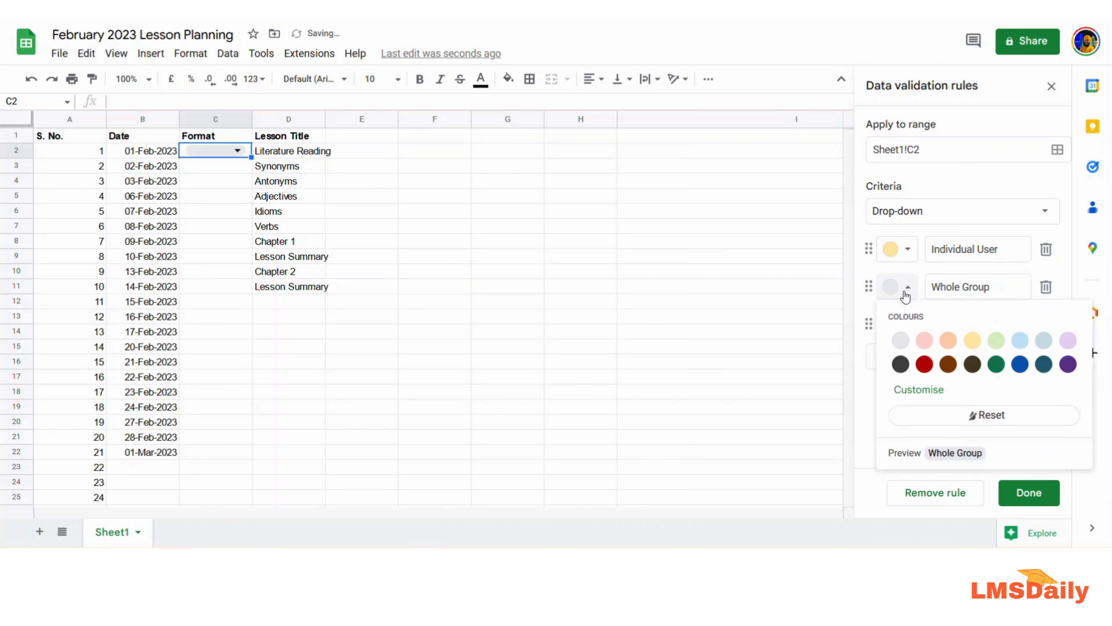
pyautogui.click(1044, 363)
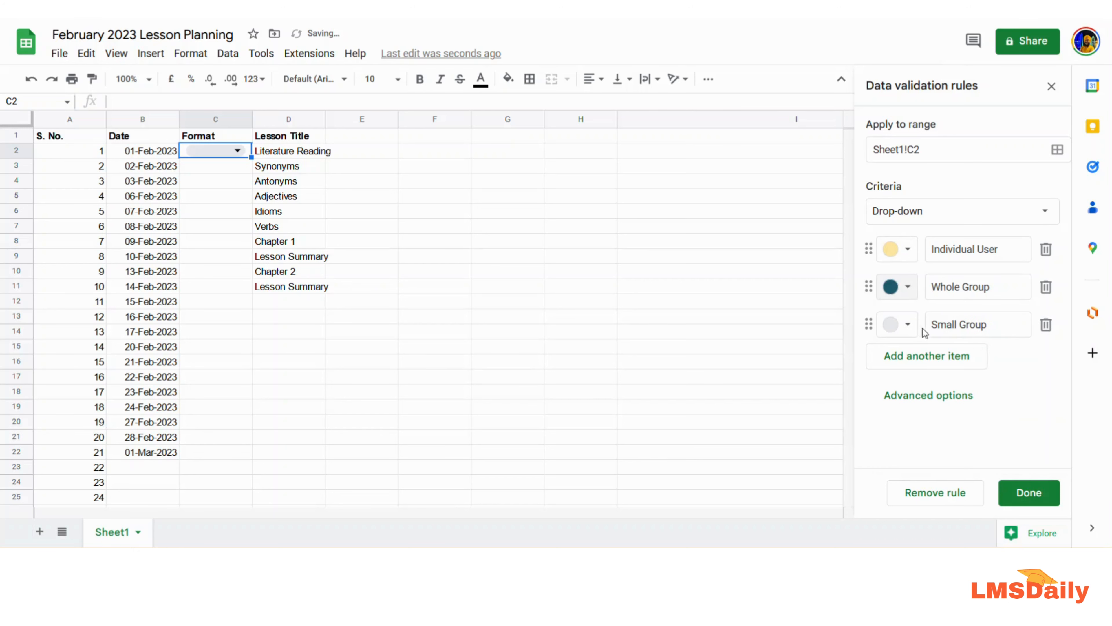
pyautogui.click(906, 326)
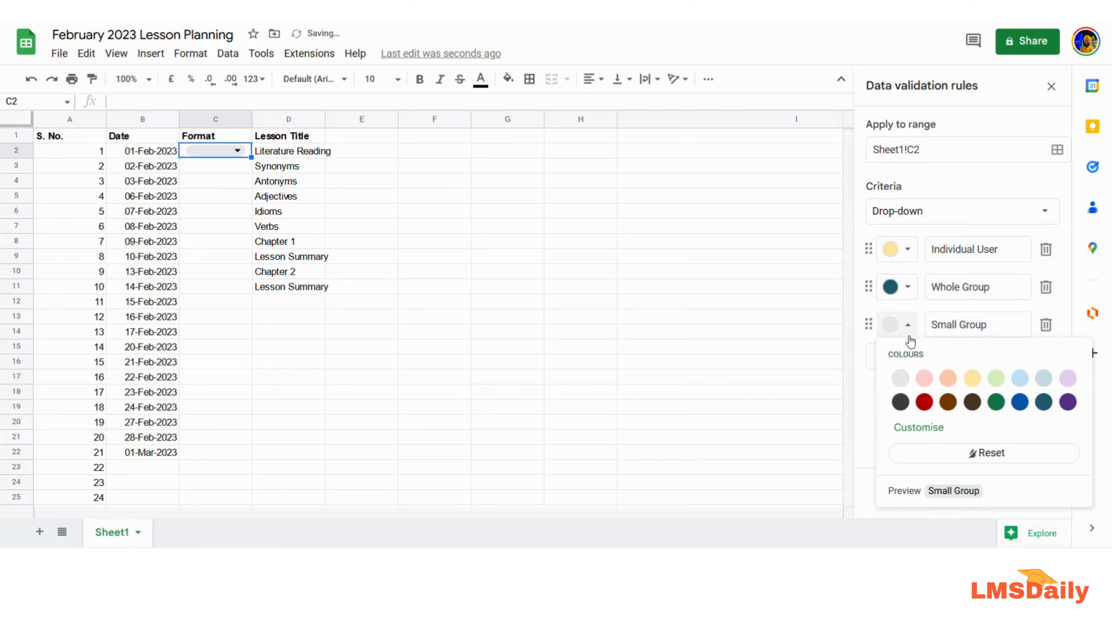
pyautogui.click(973, 402)
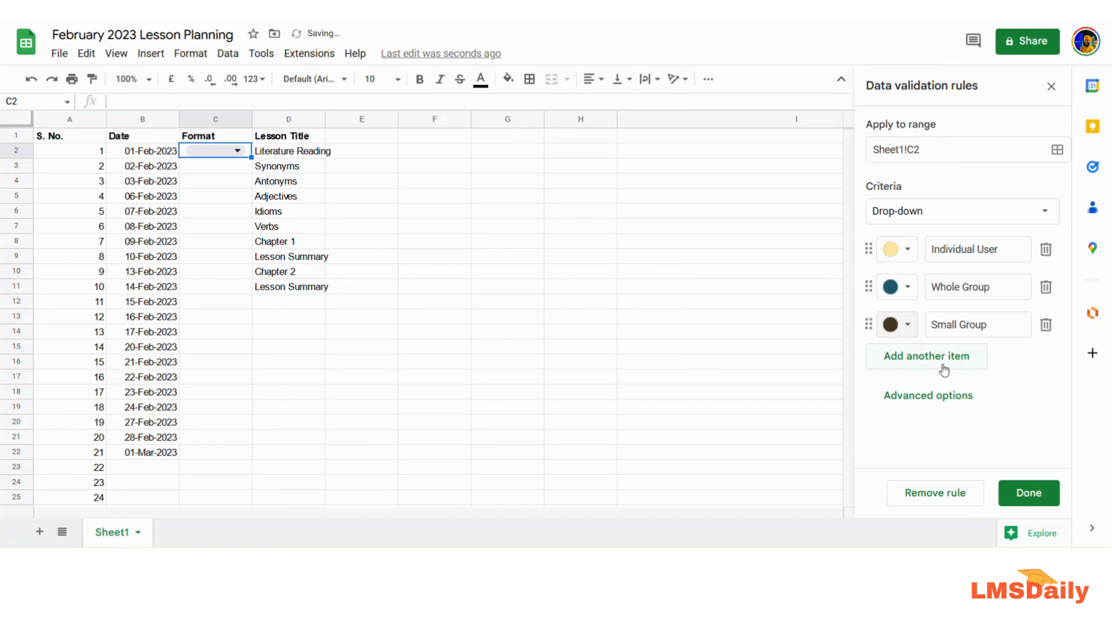
pyautogui.click(950, 407)
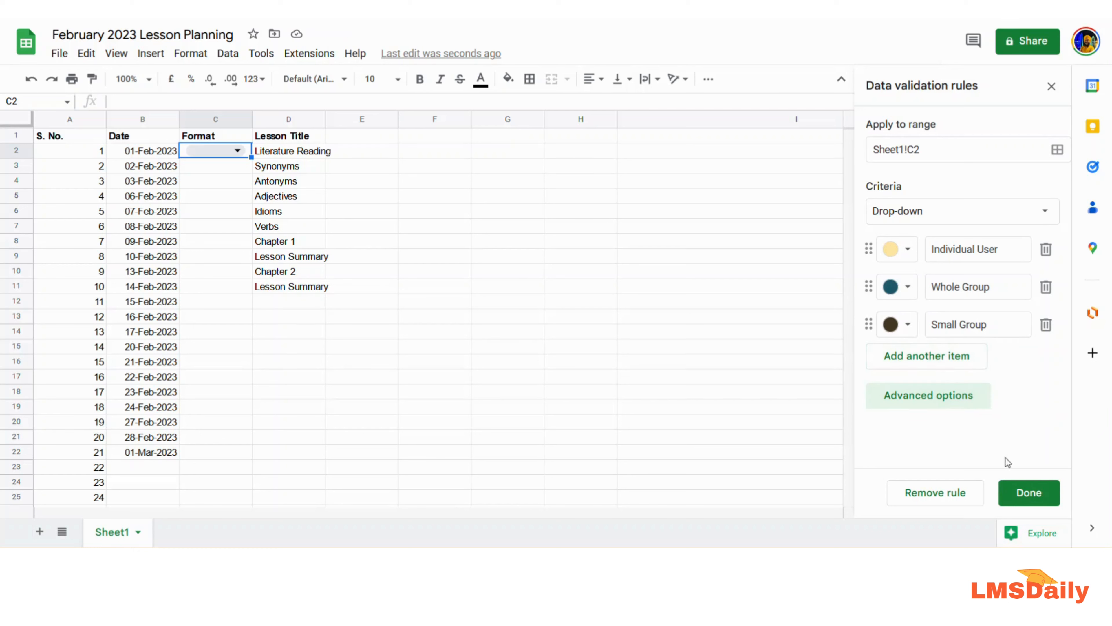
# - Save the C2 drop-down rule with Done and choose Whole Group in C2
pyautogui.click(1029, 495)
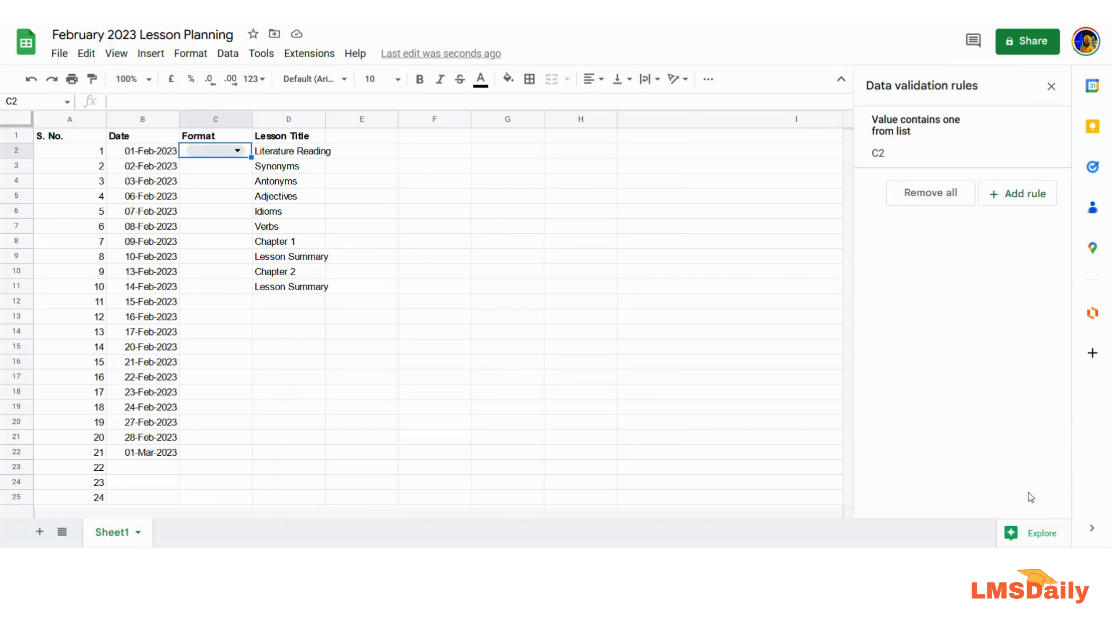
pyautogui.click(237, 151)
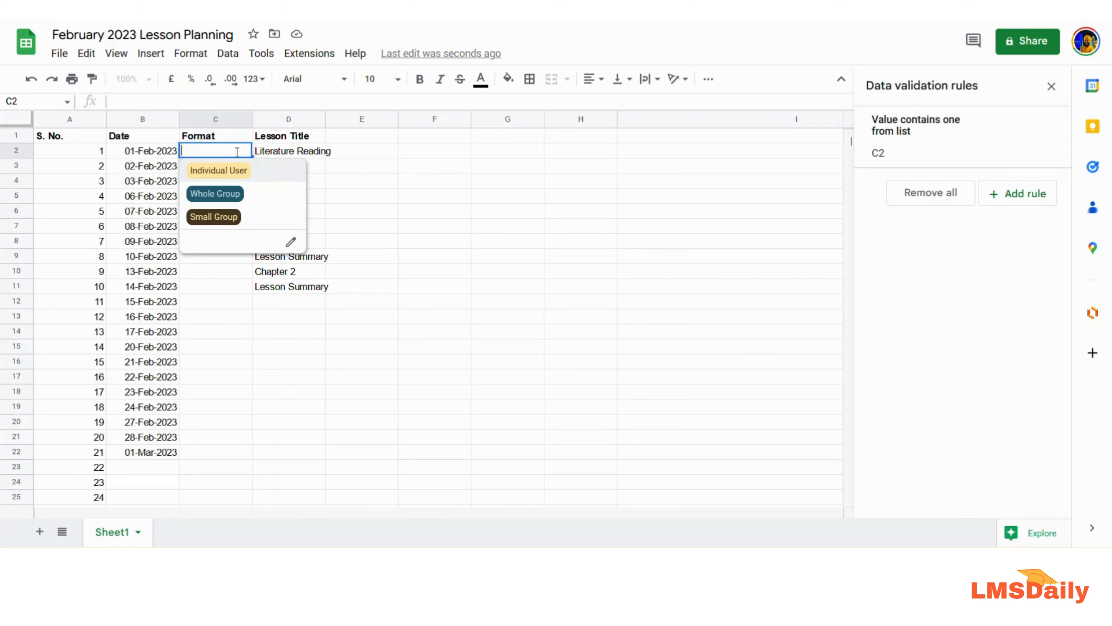
pyautogui.click(221, 195)
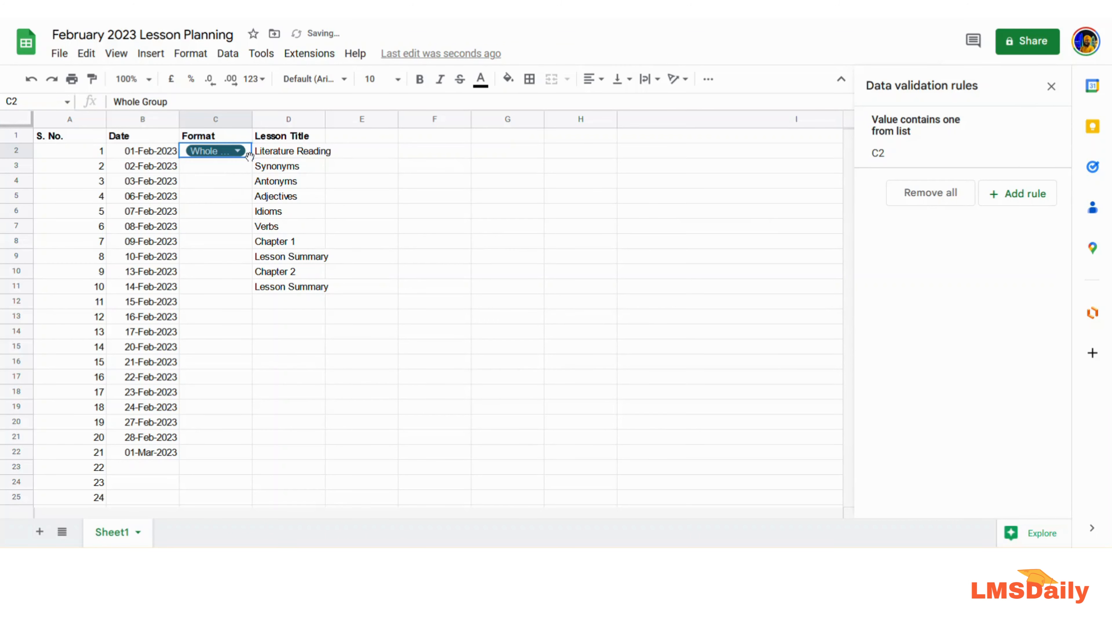
# - Fill Whole Group down to C22; set C3–C6 to Individual User, Small Group, Whole Group, Individual User
pyautogui.moveTo(251, 158); pyautogui.dragTo(247, 456)
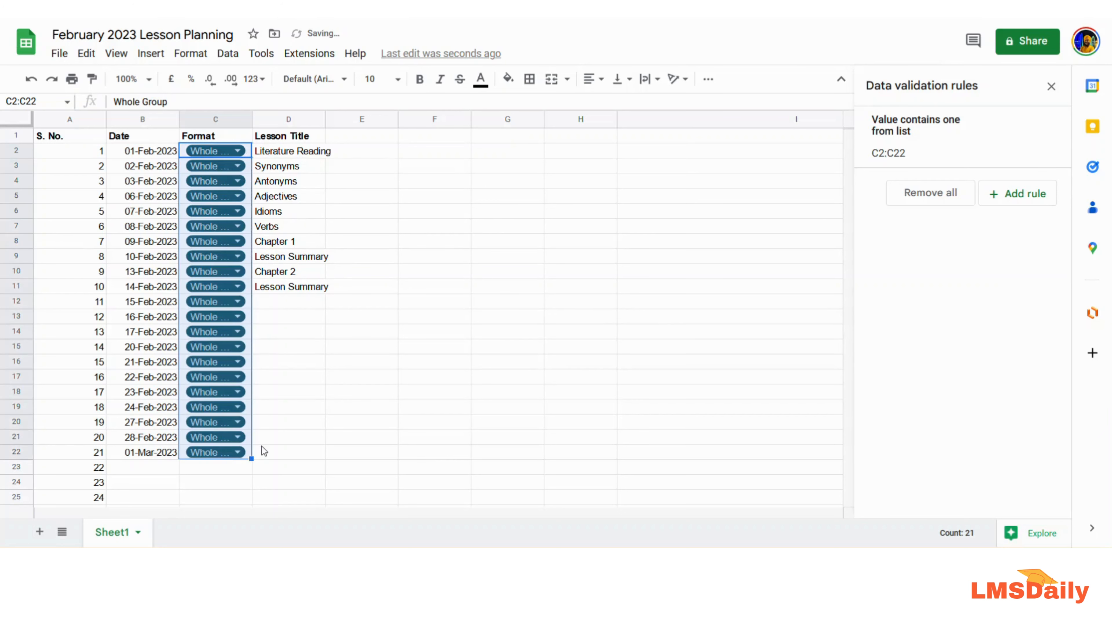
pyautogui.doubleClick(225, 167)
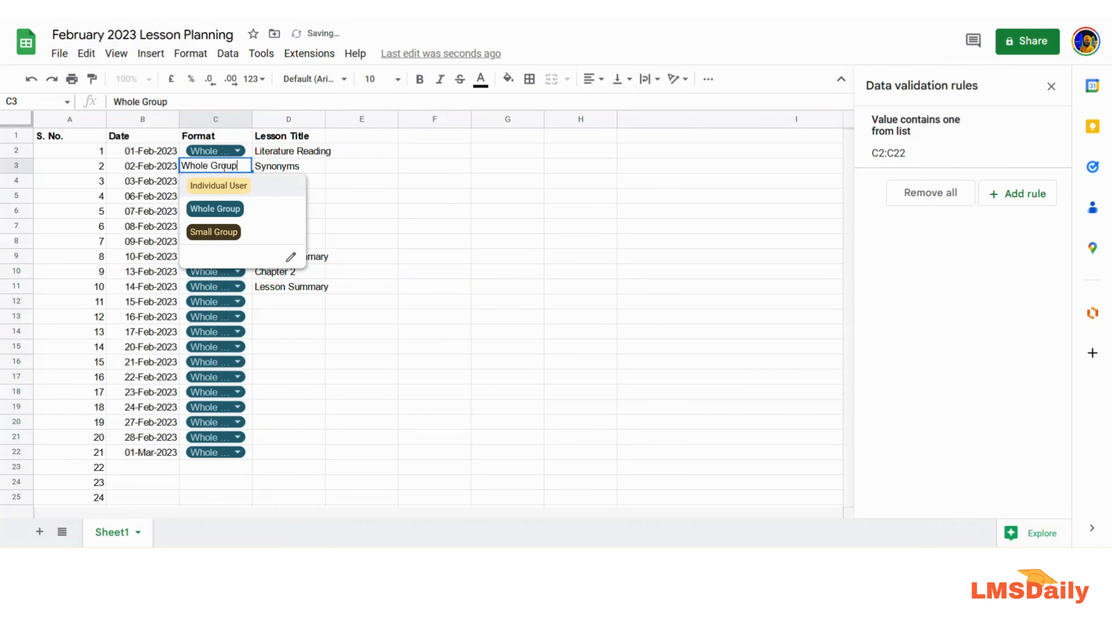
pyautogui.click(219, 185)
pyautogui.doubleClick(216, 184)
pyautogui.click(214, 247)
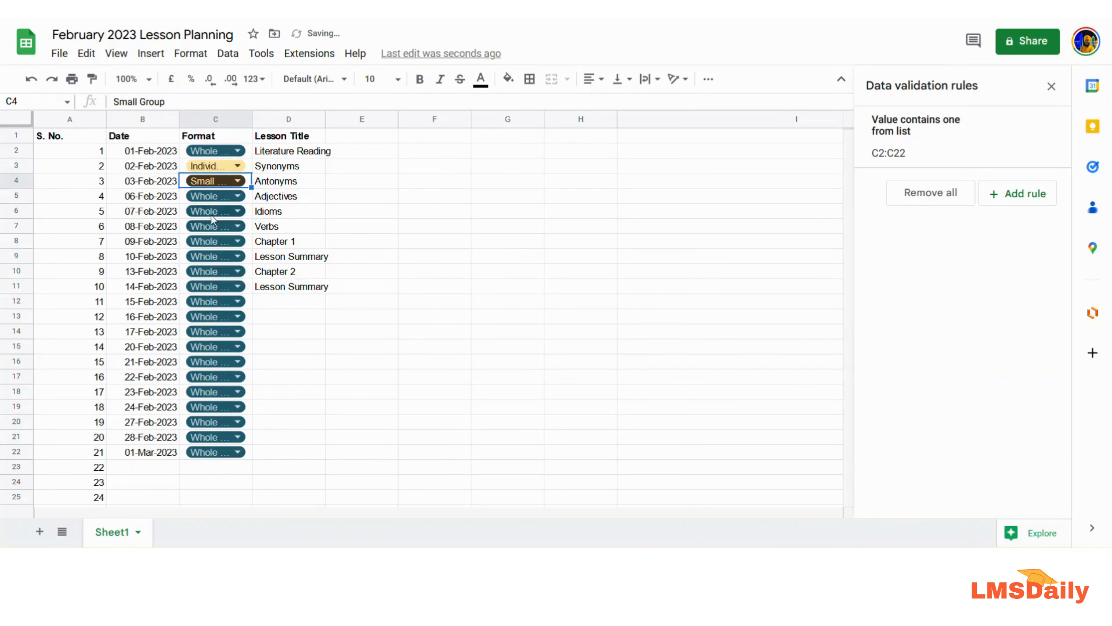
pyautogui.doubleClick(213, 197)
pyautogui.click(216, 241)
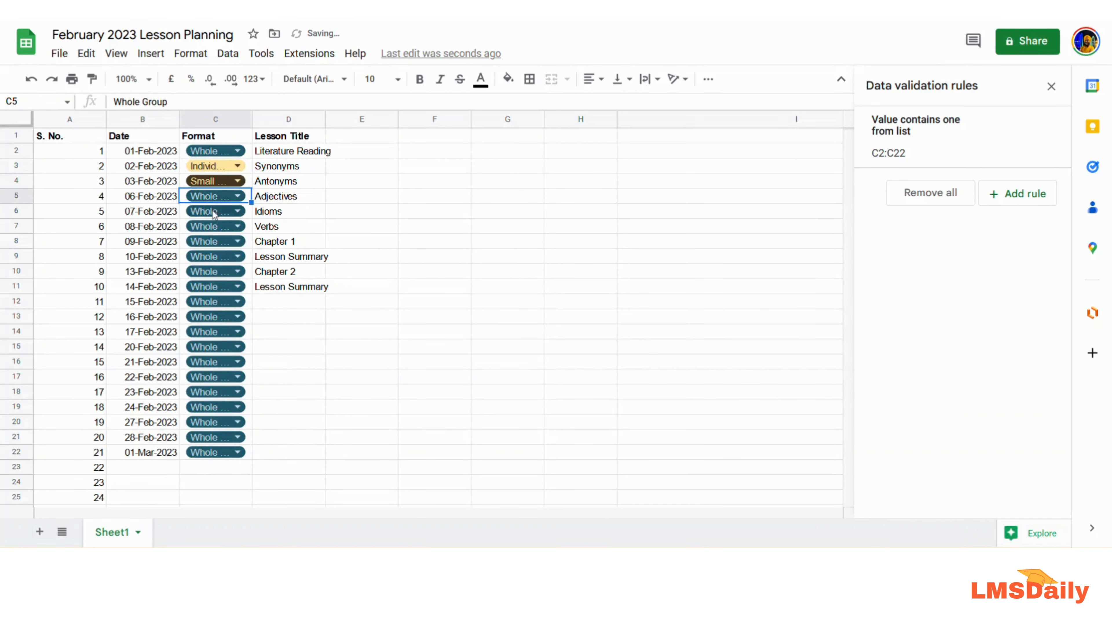
pyautogui.doubleClick(213, 211)
pyautogui.click(216, 231)
# - Set C7 to Small Group, C8 and C9 to Individual User, and C10 to Small Group
pyautogui.doubleClick(210, 227)
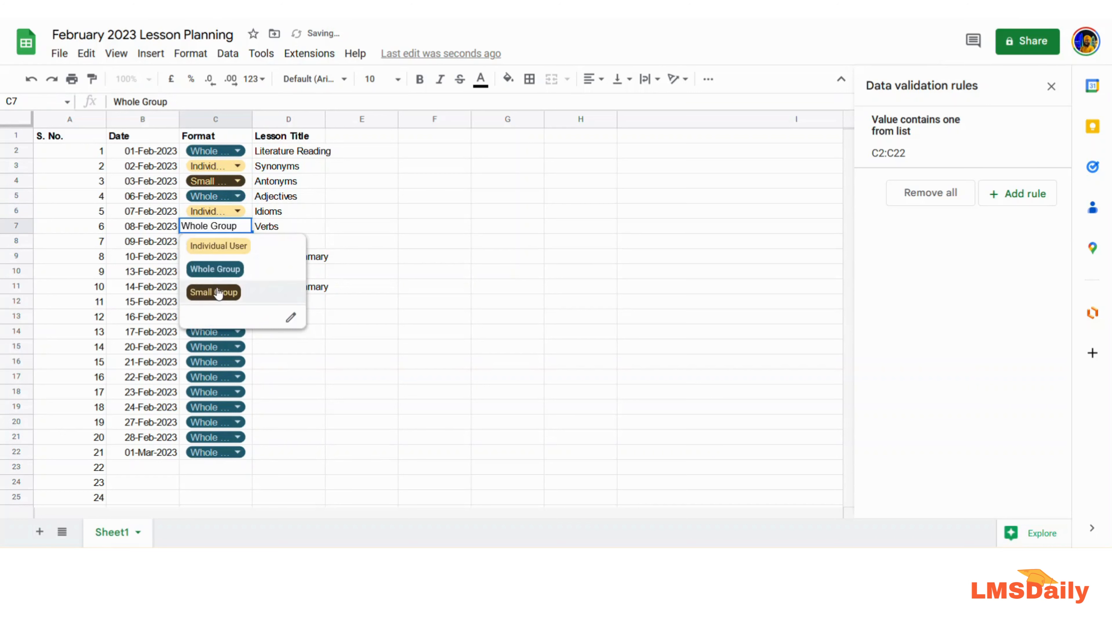
pyautogui.click(218, 292)
pyautogui.doubleClick(214, 242)
pyautogui.click(213, 261)
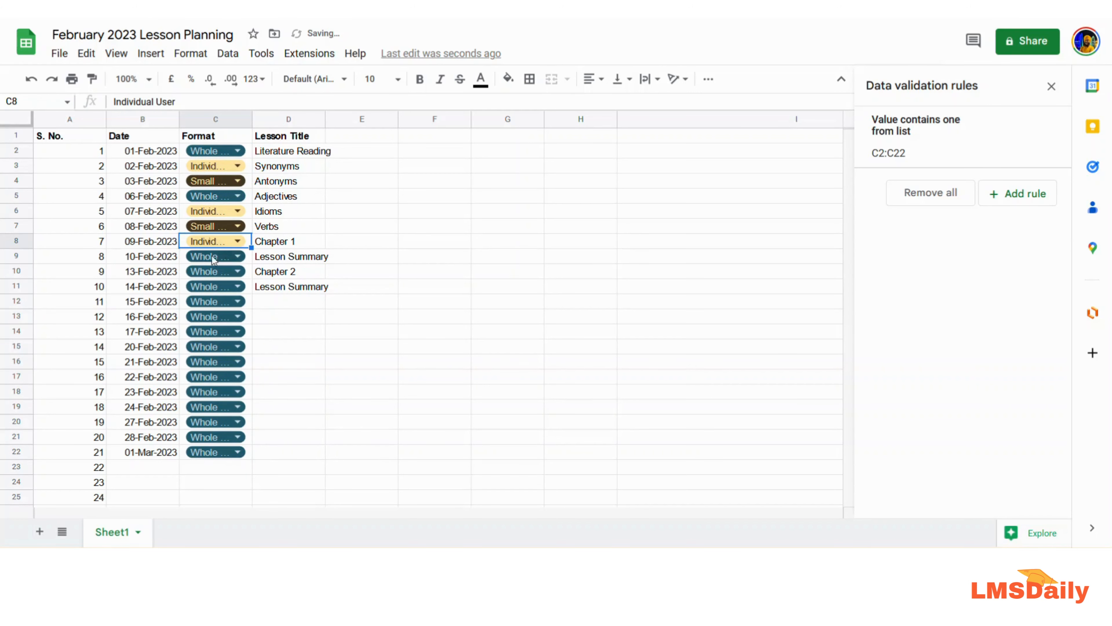
pyautogui.doubleClick(212, 256)
pyautogui.click(215, 273)
pyautogui.doubleClick(214, 273)
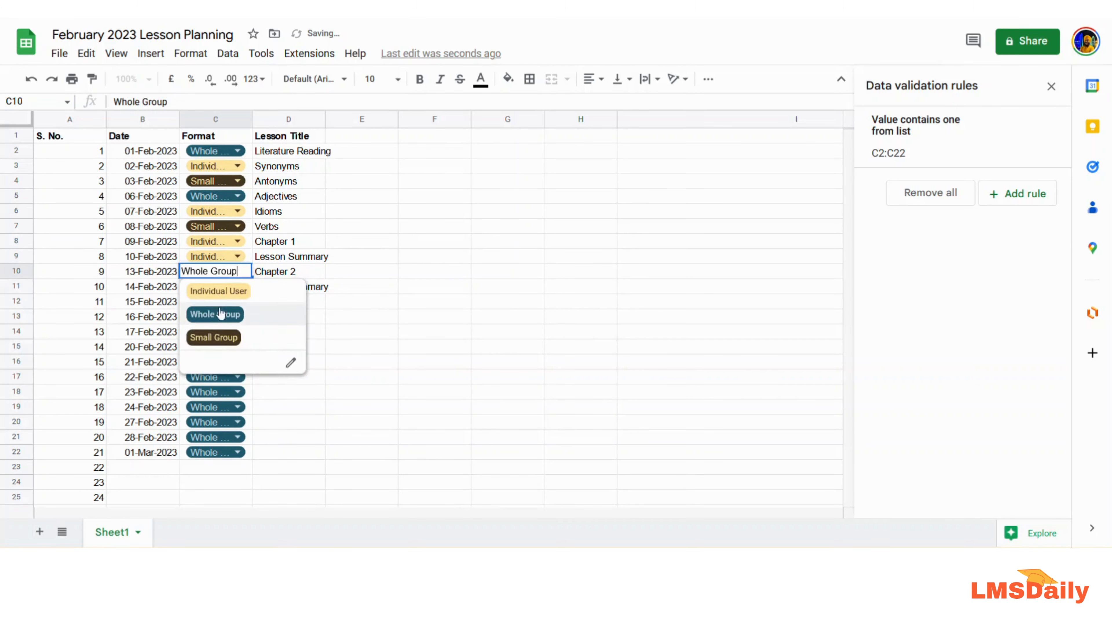
pyautogui.click(218, 333)
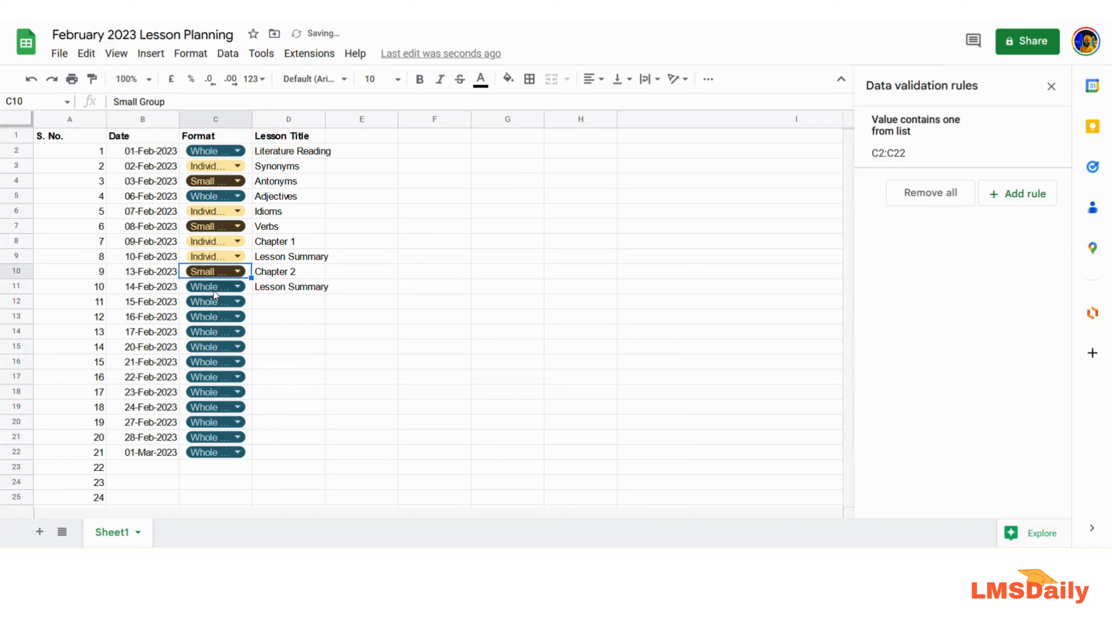